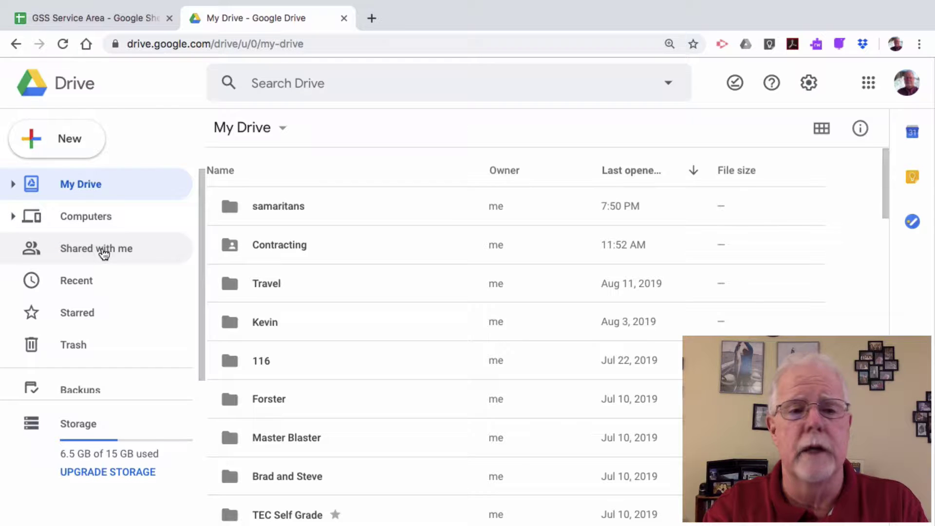
Step: View the files shared with the account in Google Drive, and close Drive to return to the GSS Service Area spreadsheet
click(102, 251)
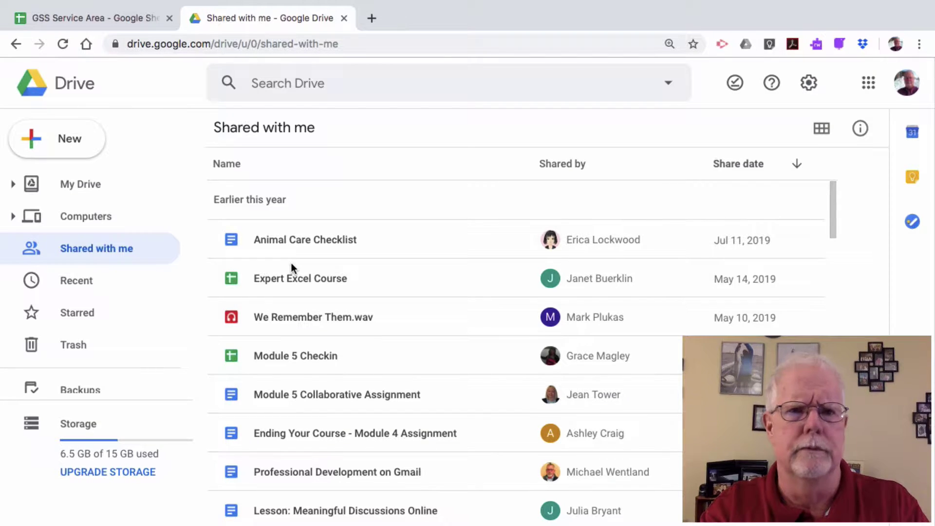
click(344, 19)
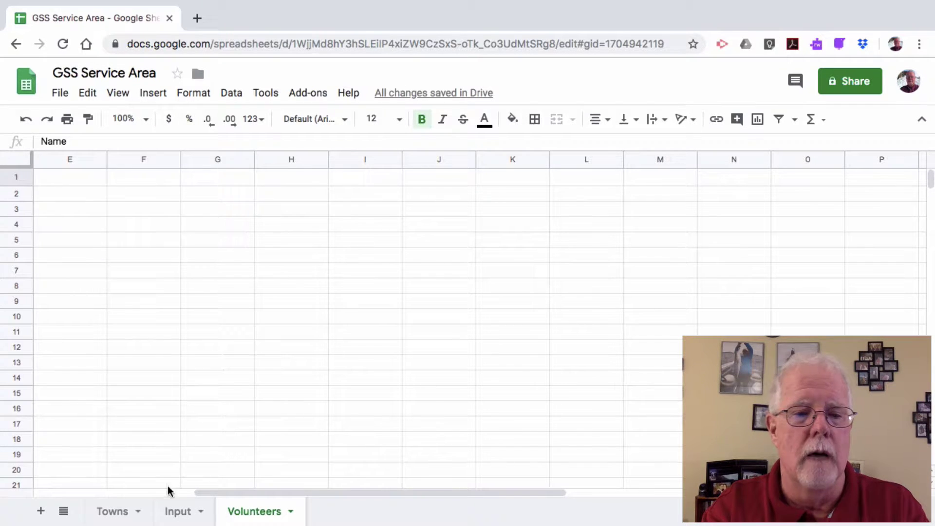
Step: Look over the Input sheet, and open the ONLINE DATABASE link from the Towns sheet
click(179, 512)
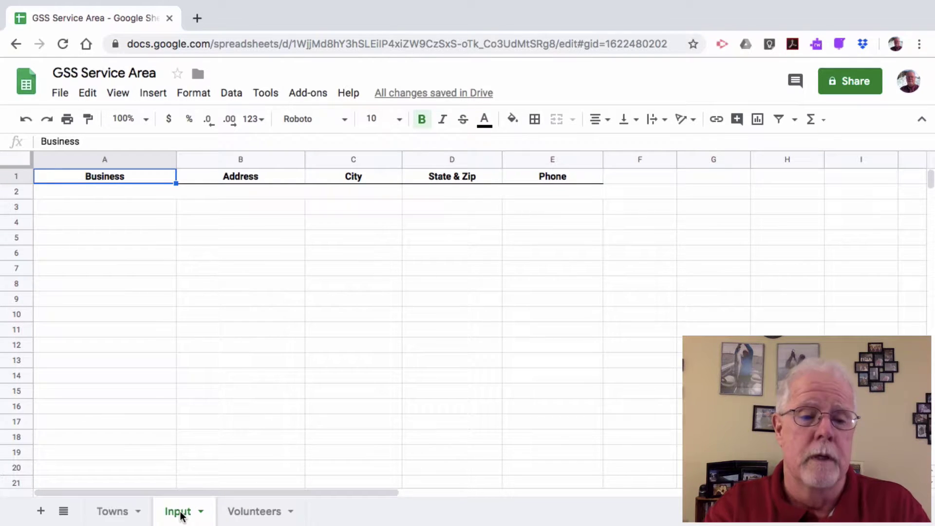
click(111, 511)
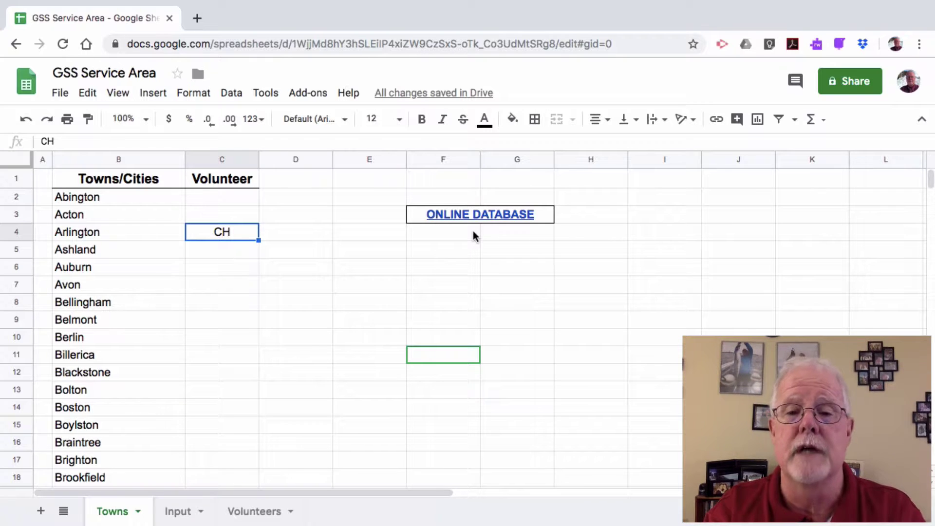
mouse_move(481, 215)
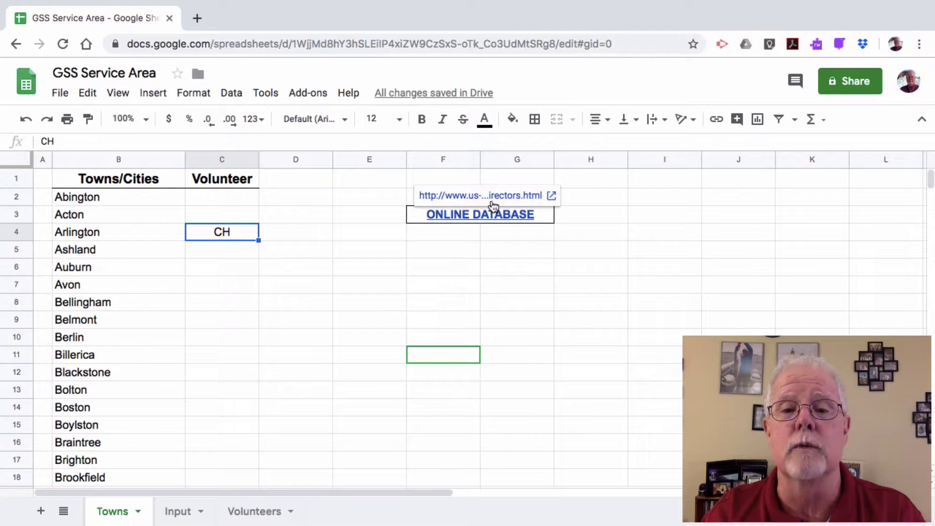
click(506, 197)
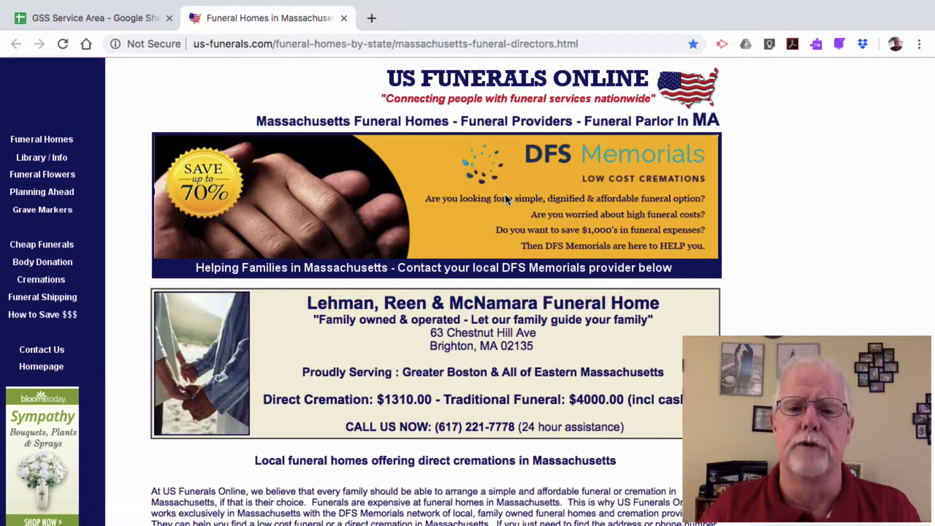
Step: Copy the complete Arlington Funeral Home listing, from business name to phone number, in the Funeral Homes in Arlington section
scroll(454, 218, down, 7)
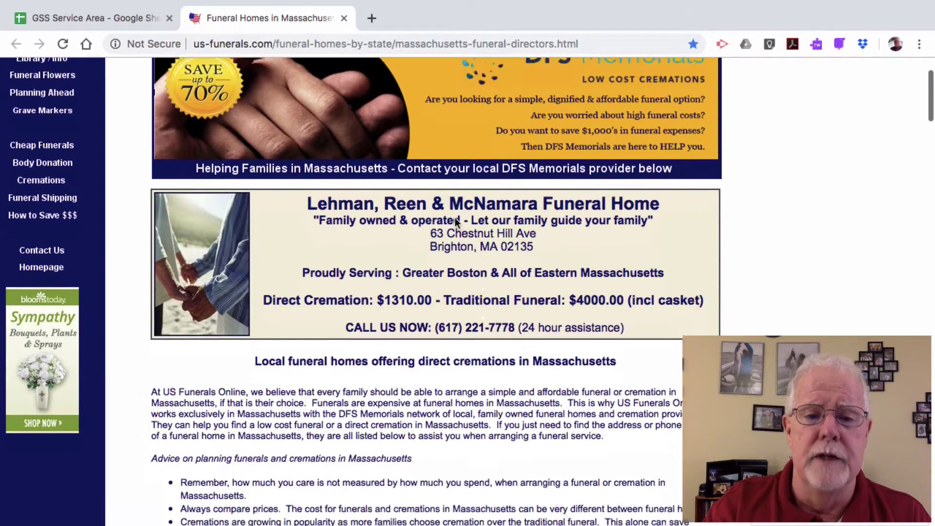
scroll(455, 223, down, 4)
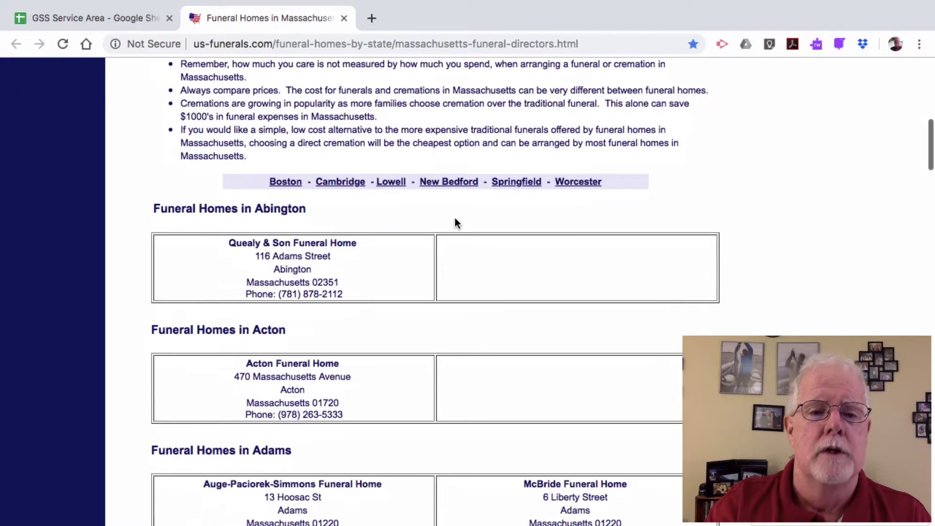
scroll(330, 216, down, 7)
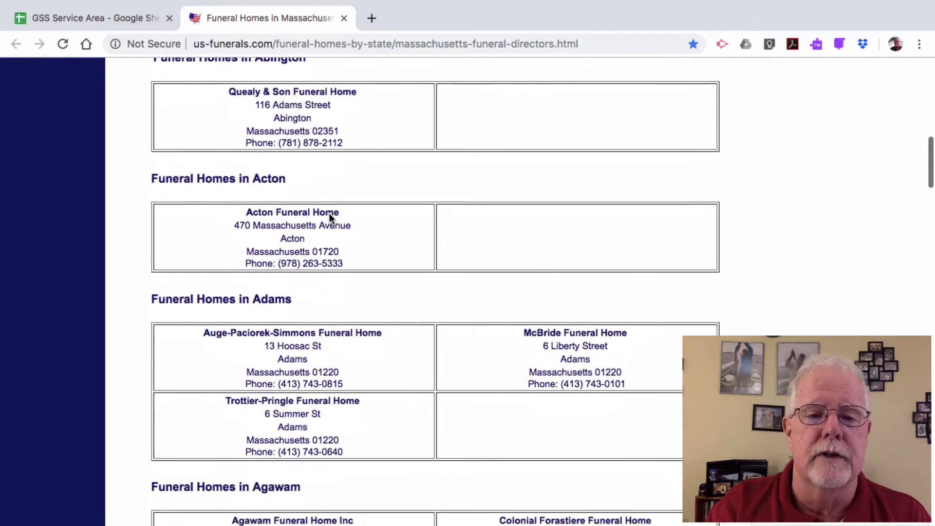
scroll(330, 214, down, 12)
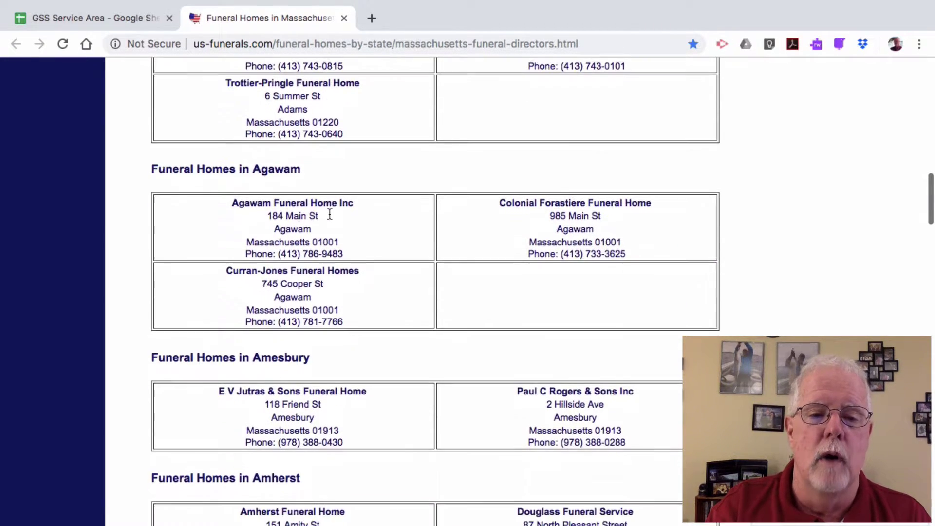
scroll(337, 195, down, 1)
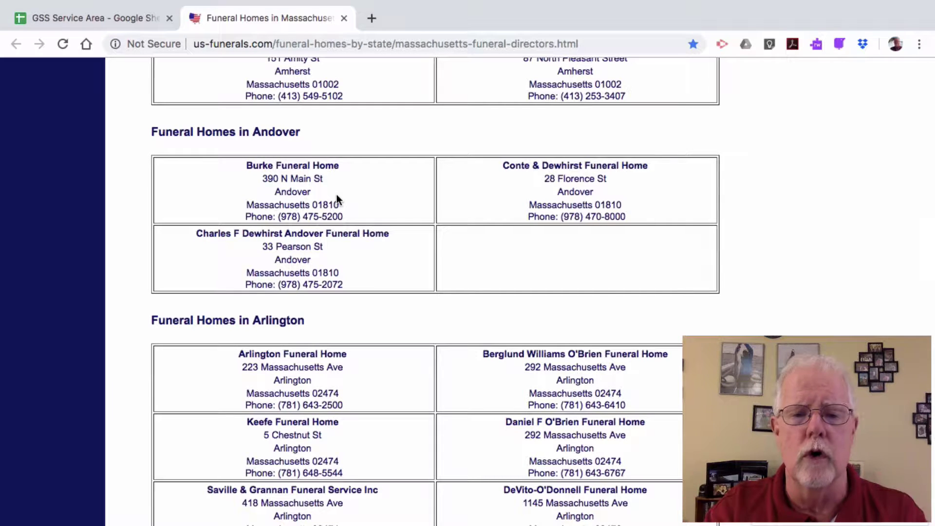
scroll(337, 197, down, 5)
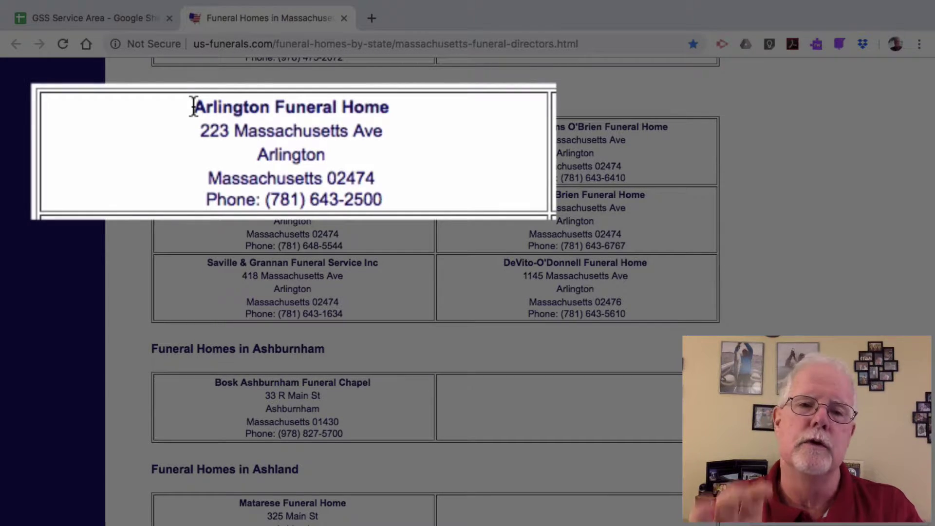
drag(194, 106, 400, 194)
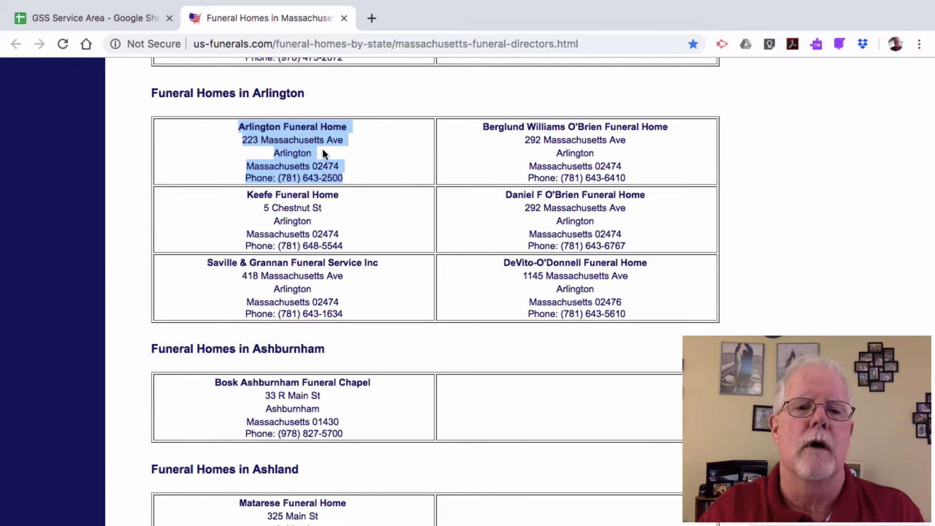
right_click(296, 142)
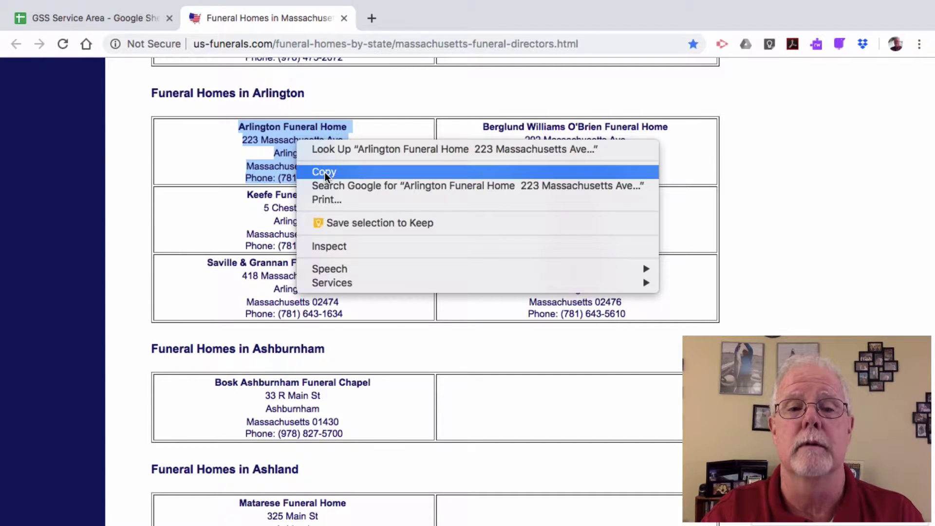
click(287, 135)
mouse_move(191, 4)
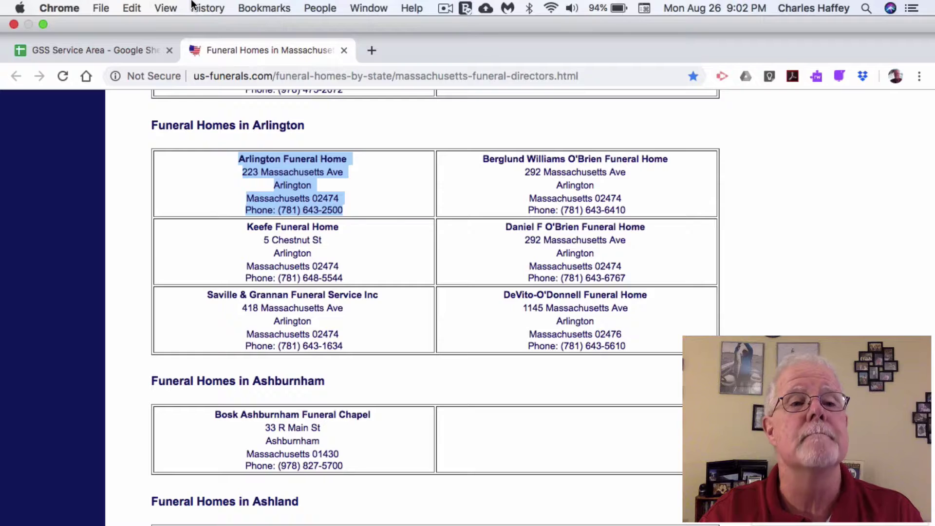
click(131, 9)
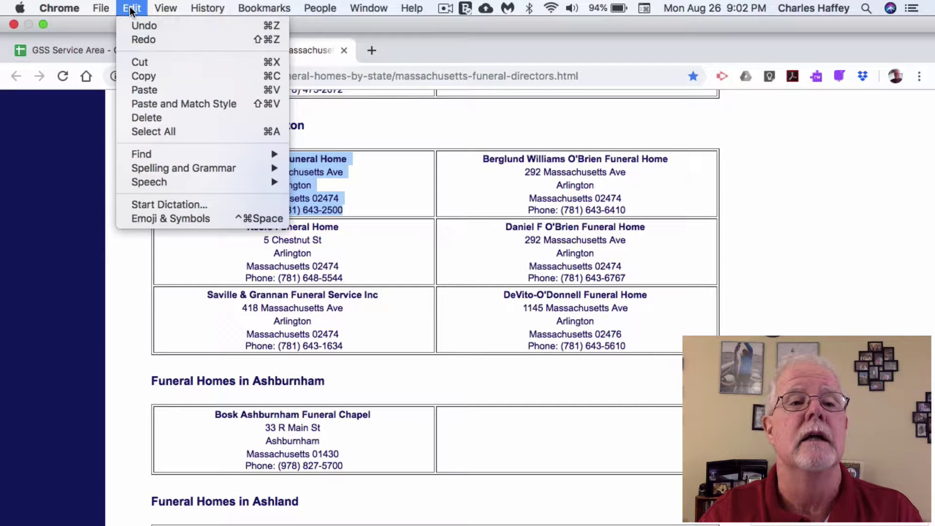
click(247, 76)
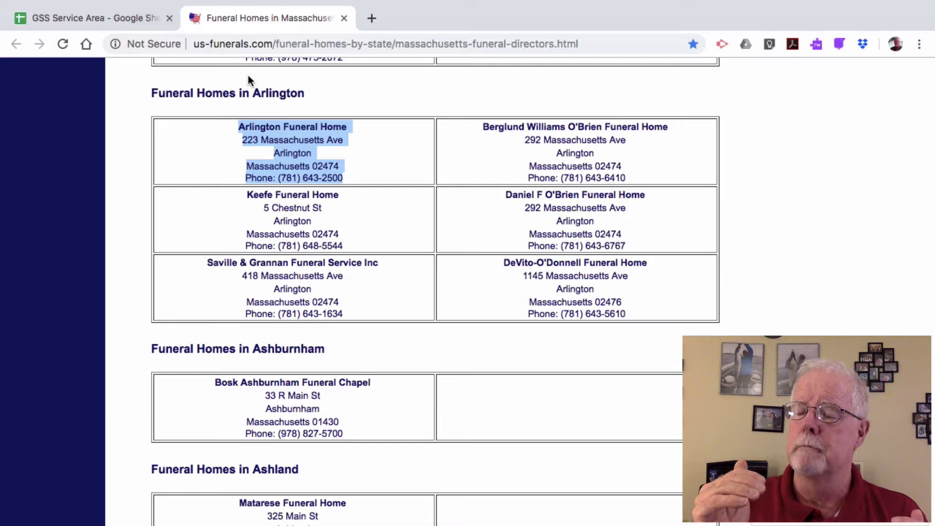
Step: Switch back to the Input sheet of the GSS Service Area spreadsheet
click(123, 13)
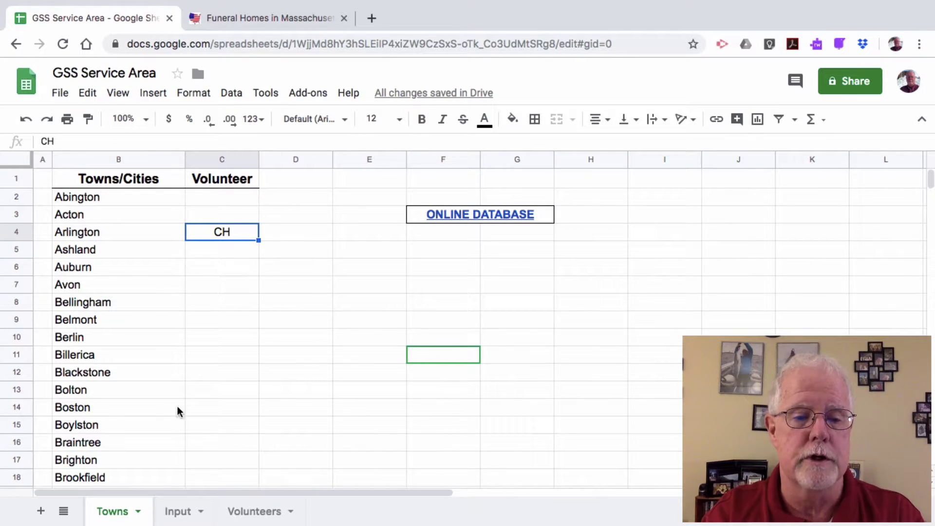
click(184, 516)
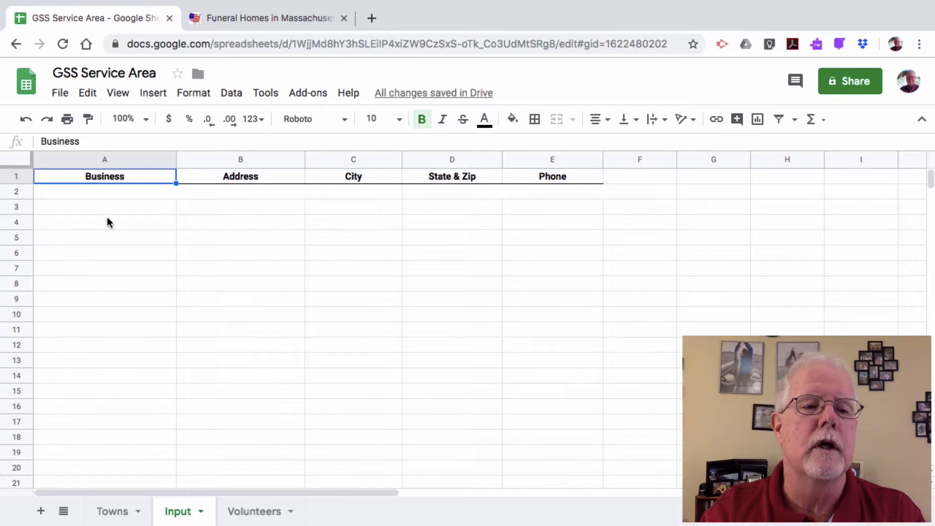
Step: Try pasting the copied listing directly into cell A2 under Business, and undo the paste
click(115, 191)
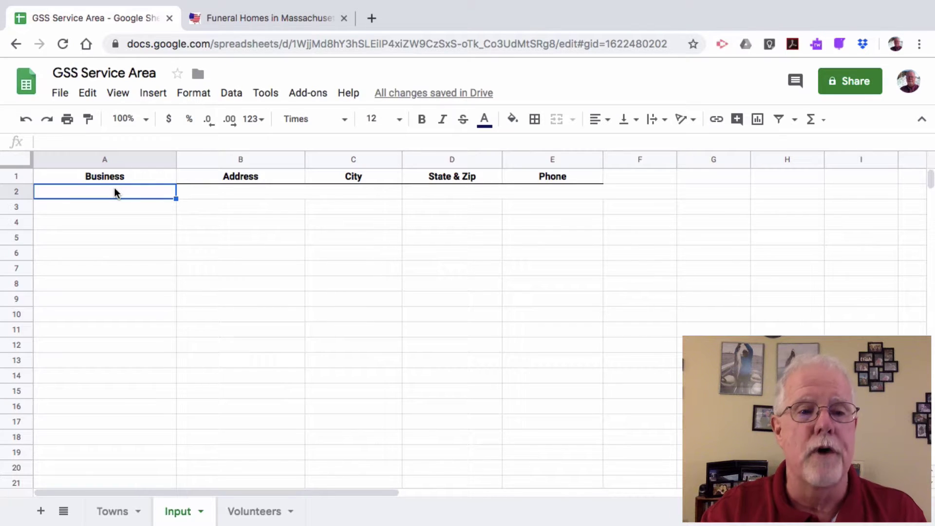
right_click(116, 191)
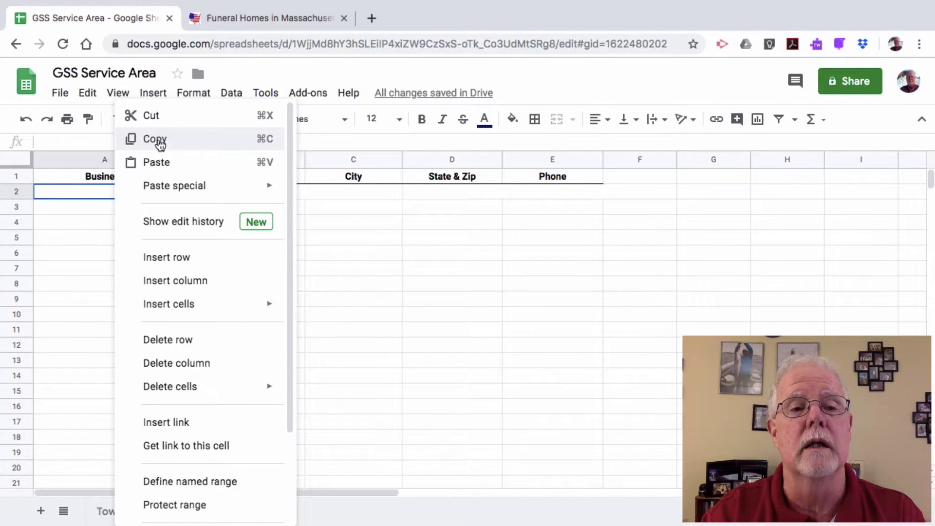
click(169, 165)
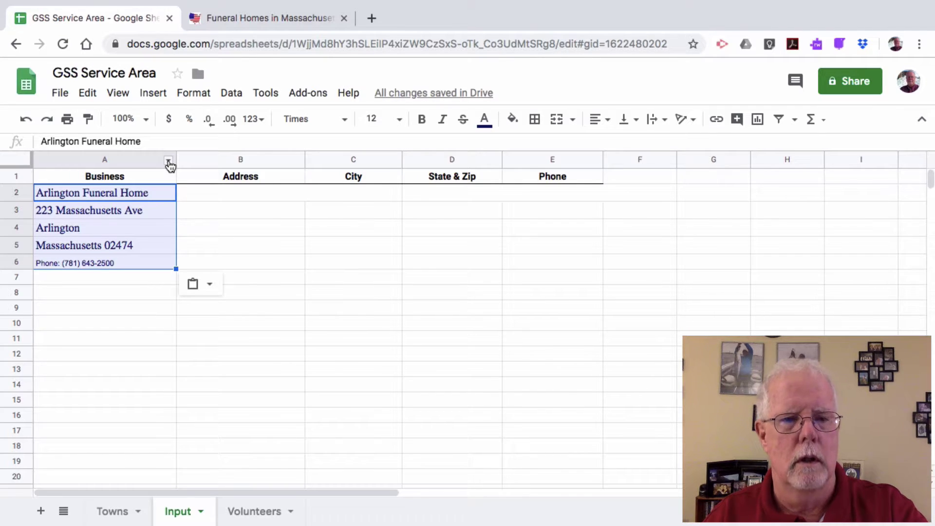
key(ctrl+z)
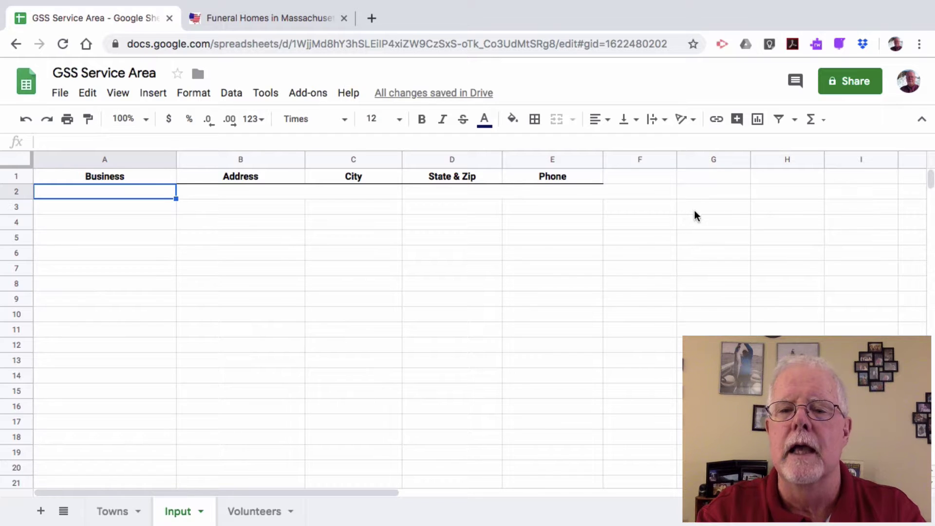
Step: Paste the copied Arlington Funeral Home listing into the empty area beside the table, starting at cell G3
click(695, 212)
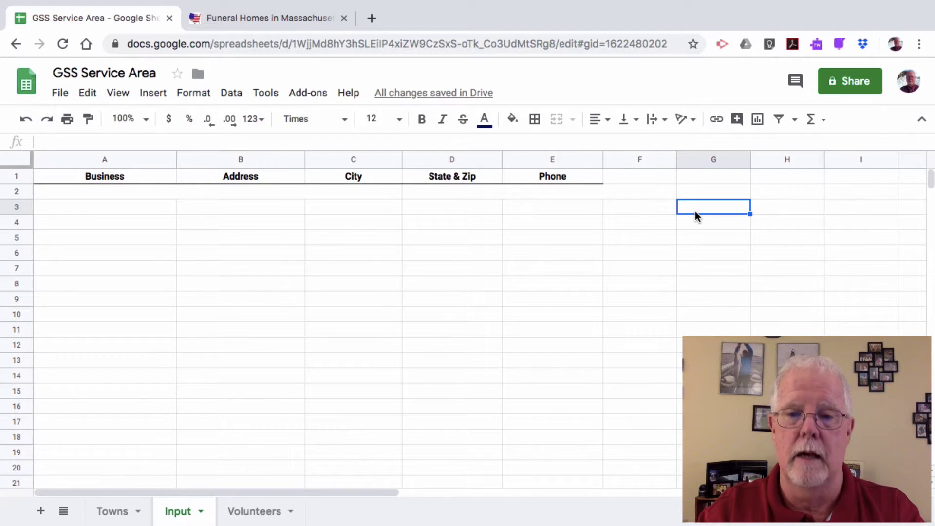
right_click(695, 211)
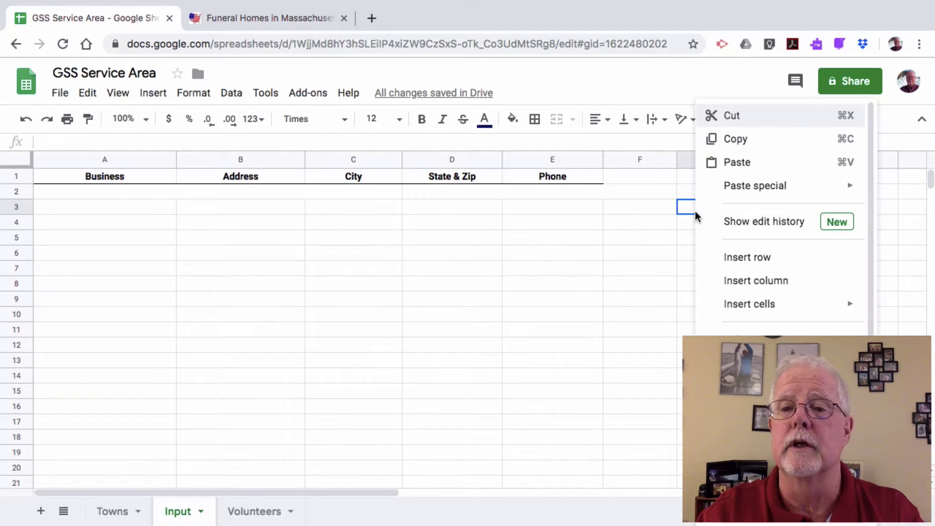
click(733, 164)
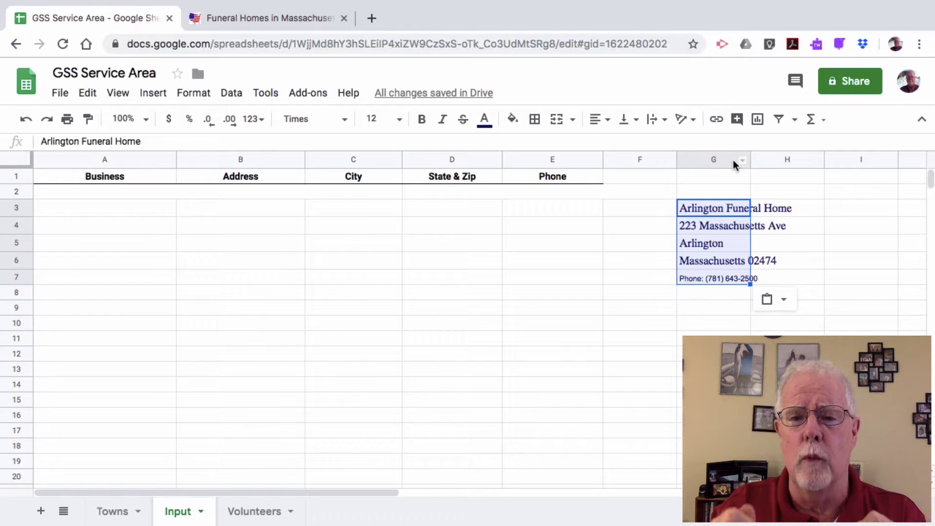
Step: Copy the pasted listing from G3:G7 and paste it transposed into row 2, starting at cell A2
right_click(699, 217)
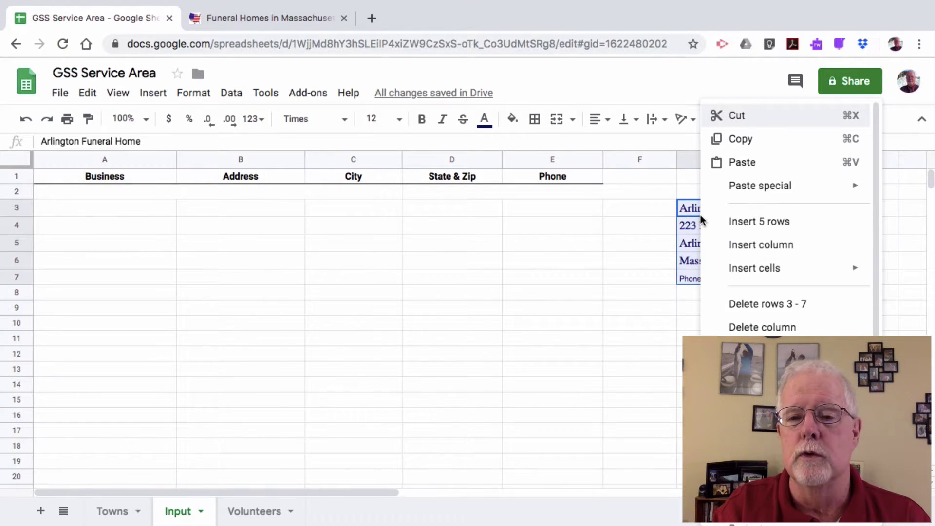
click(725, 139)
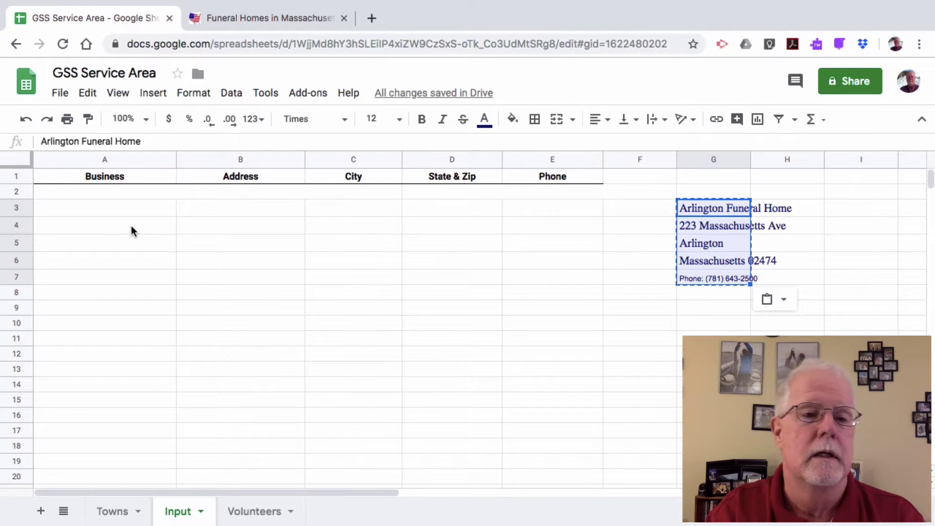
click(98, 191)
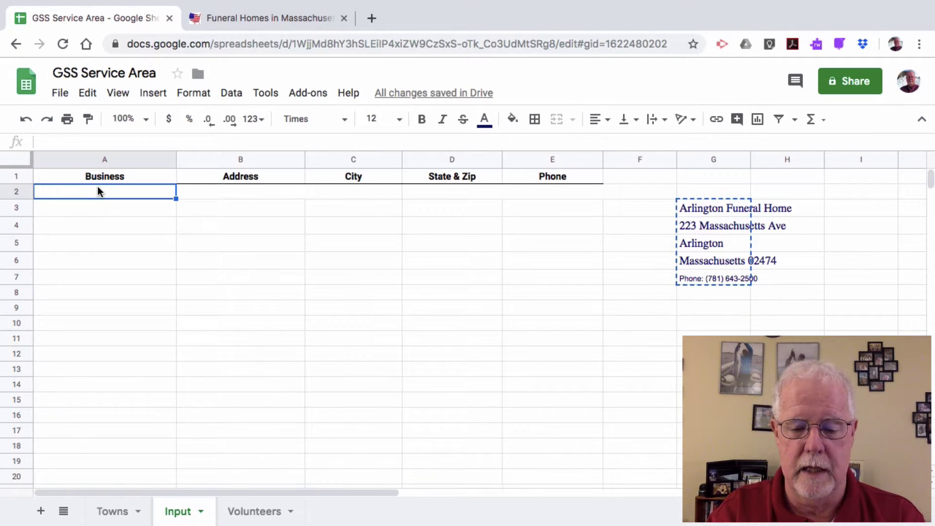
right_click(98, 191)
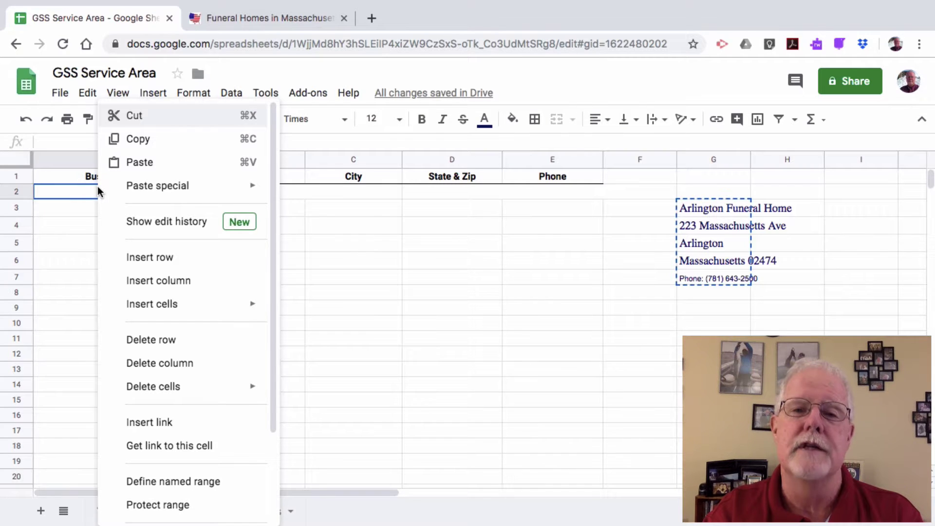
mouse_move(147, 191)
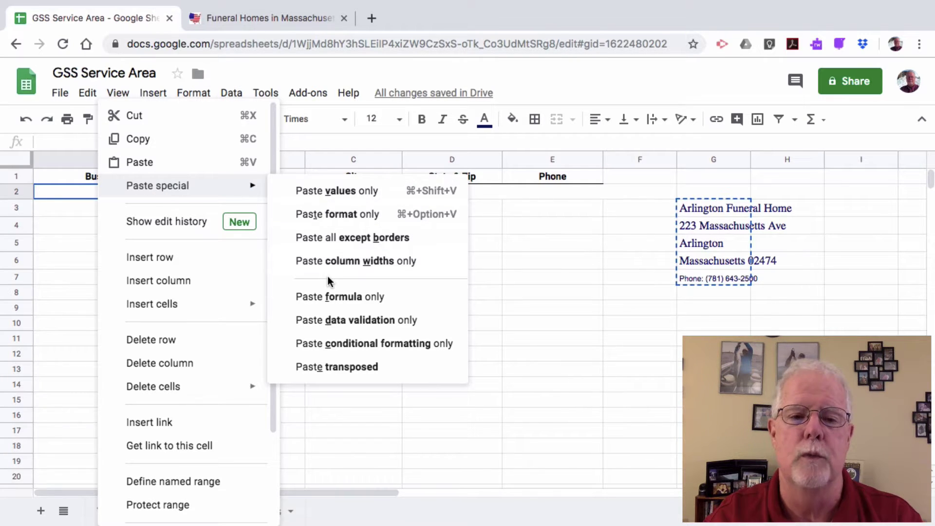
click(347, 366)
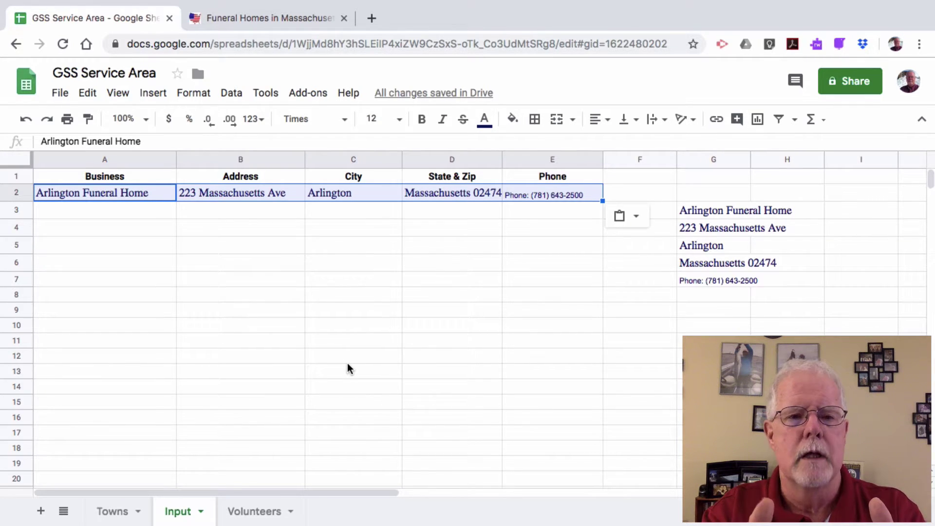
Step: Clear the leftover vertical listing from cells G2:G9
drag(698, 191, 704, 308)
key(Delete)
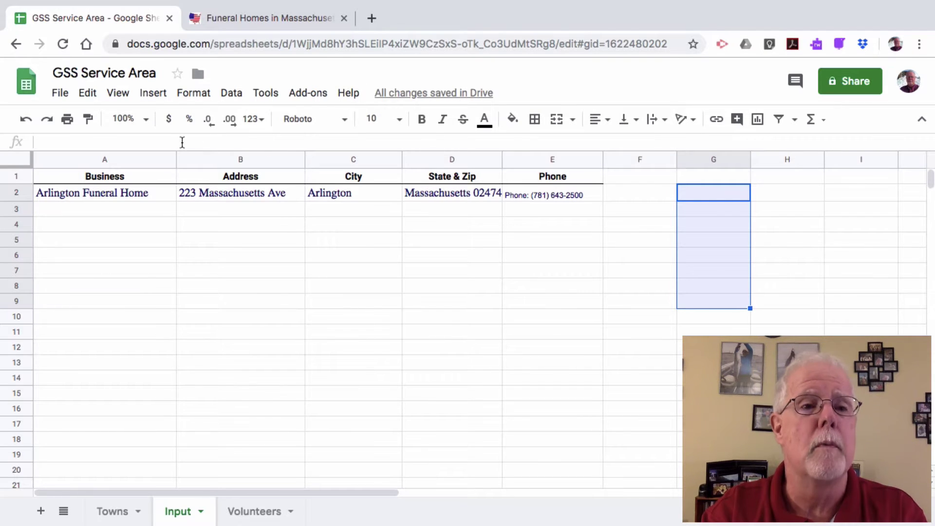
Step: Switch to the Massachusetts funeral homes page and copy the full Berglund Williams O'Brien Funeral Home listing under Arlington
click(247, 19)
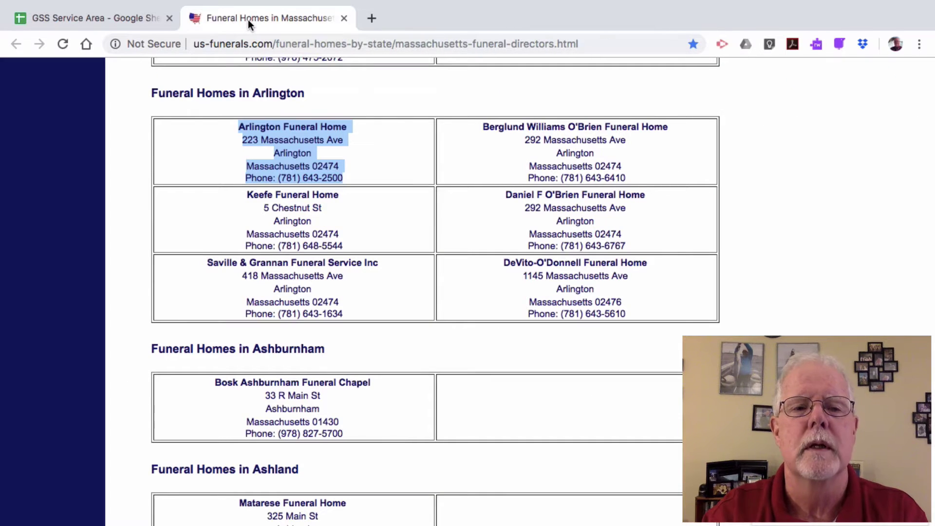
drag(481, 127, 642, 178)
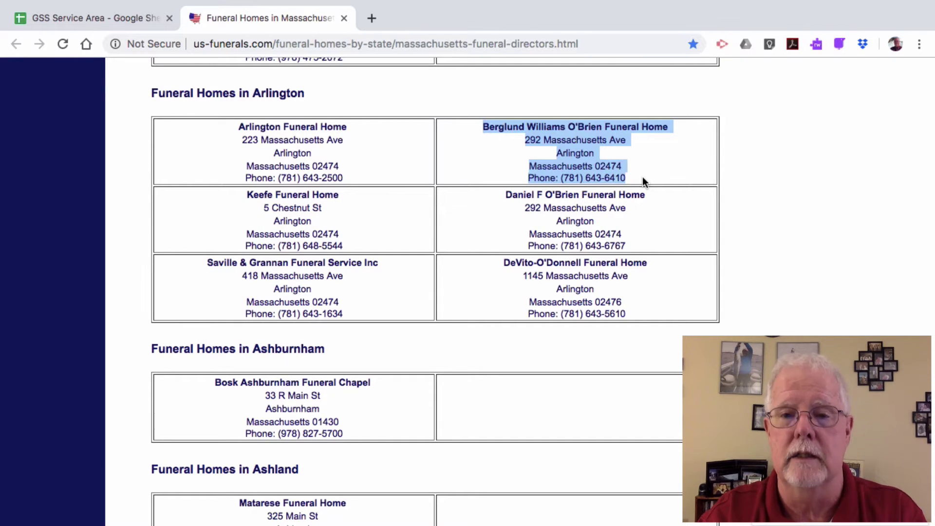
right_click(578, 144)
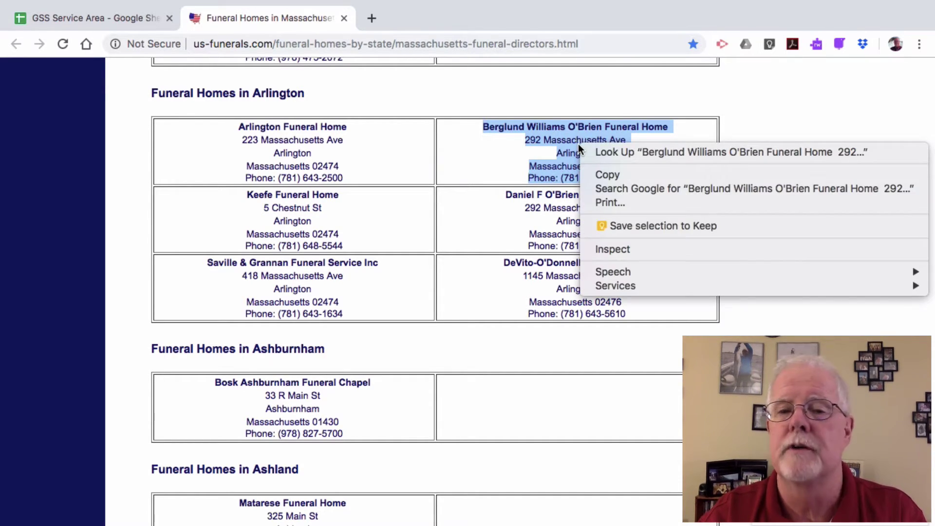
click(611, 173)
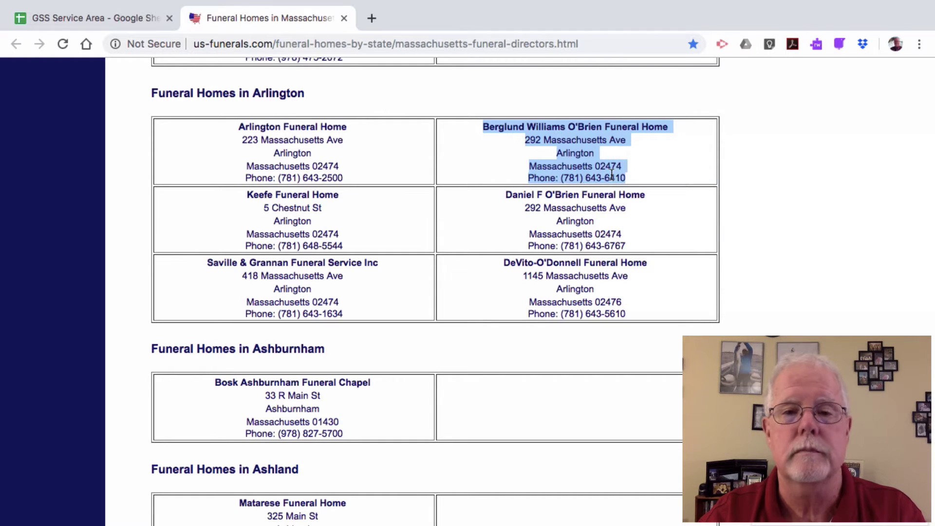
Step: Return to the GSS Service Area spreadsheet and paste the copied listing beside the table, starting at cell G4
click(119, 14)
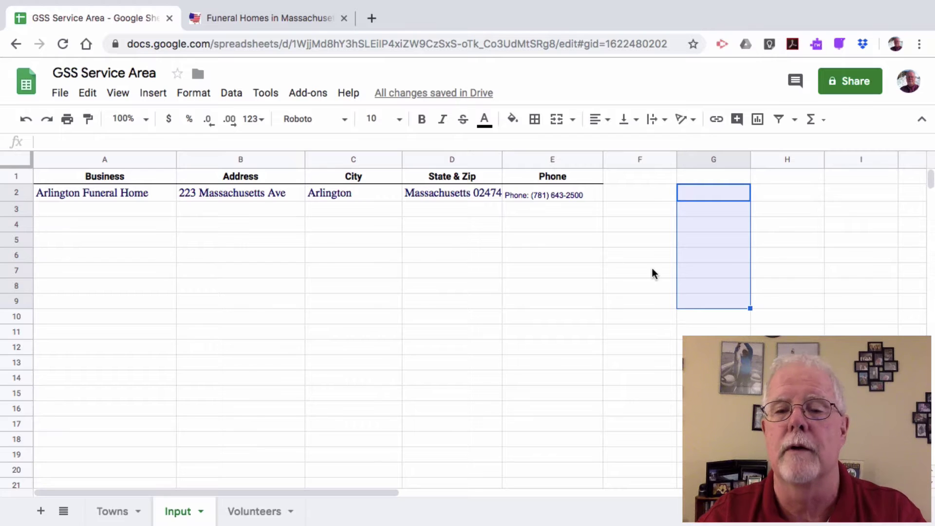
click(720, 225)
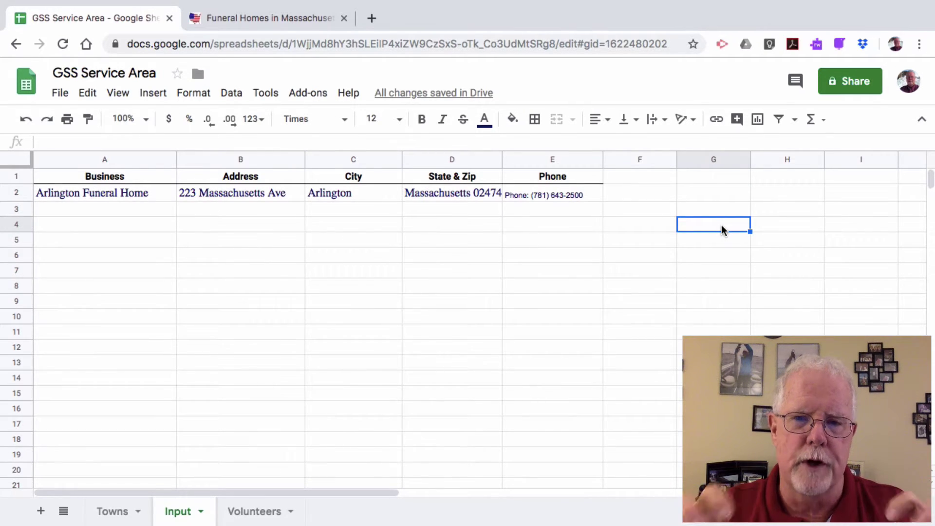
right_click(721, 224)
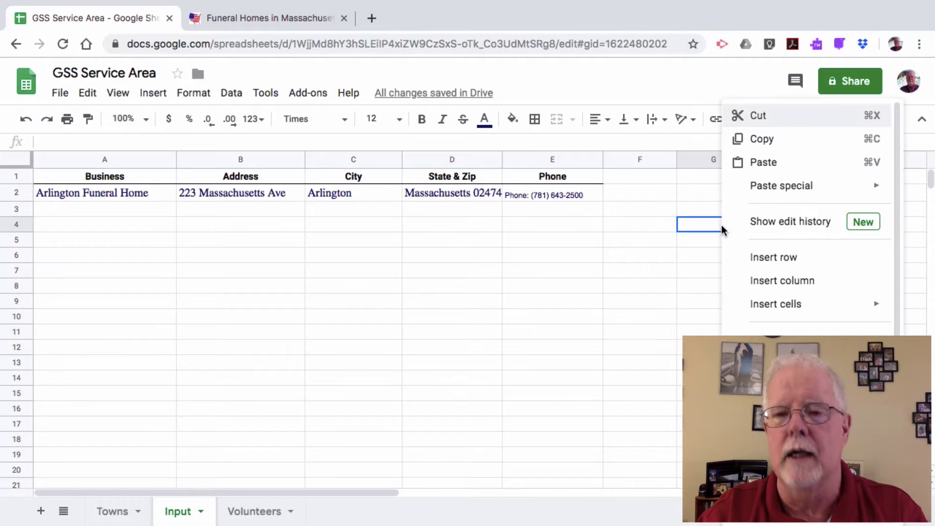
click(774, 167)
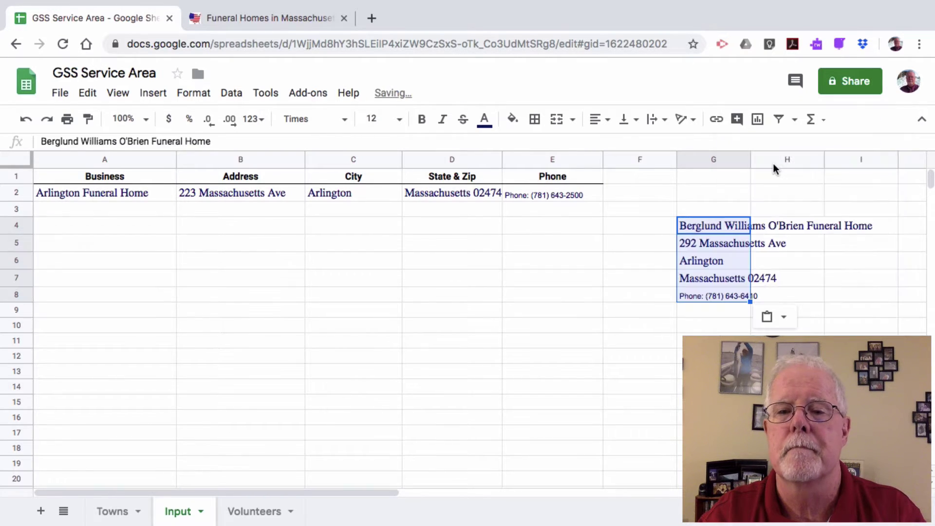
Step: Copy the pasted listing from G4:G8 and paste it transposed into row 3, starting at cell A3
right_click(702, 249)
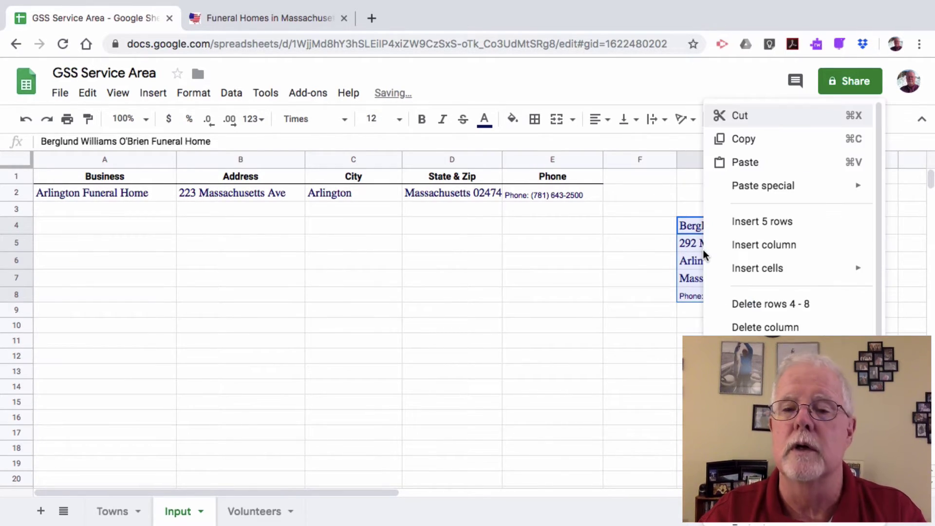
click(743, 141)
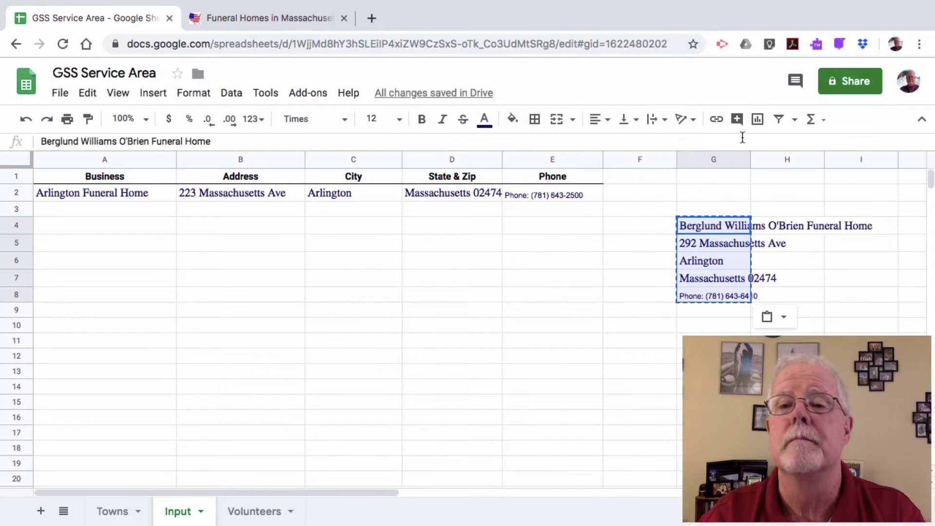
click(92, 205)
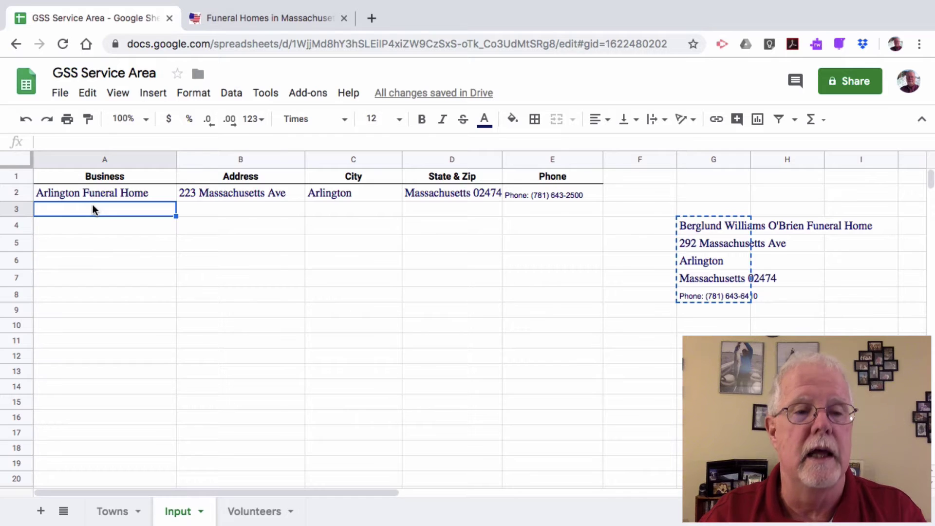
right_click(93, 205)
mouse_move(150, 186)
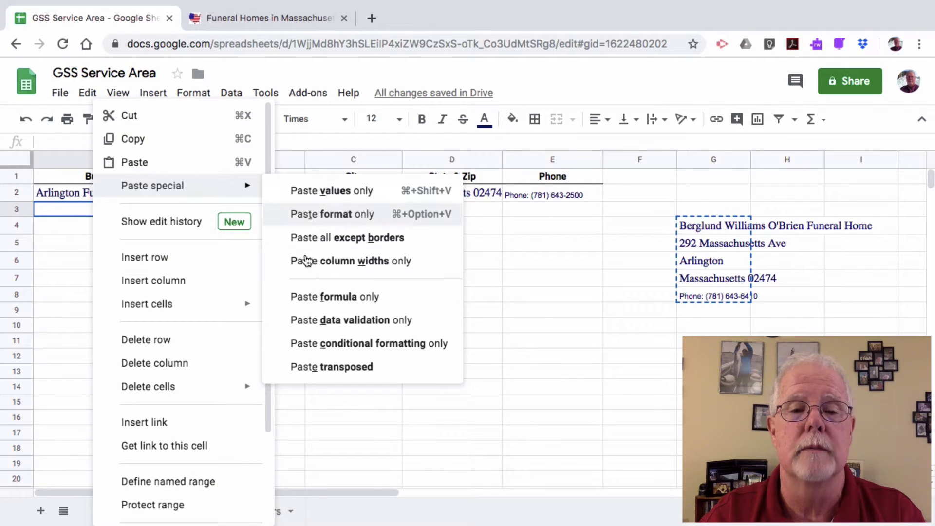
click(370, 366)
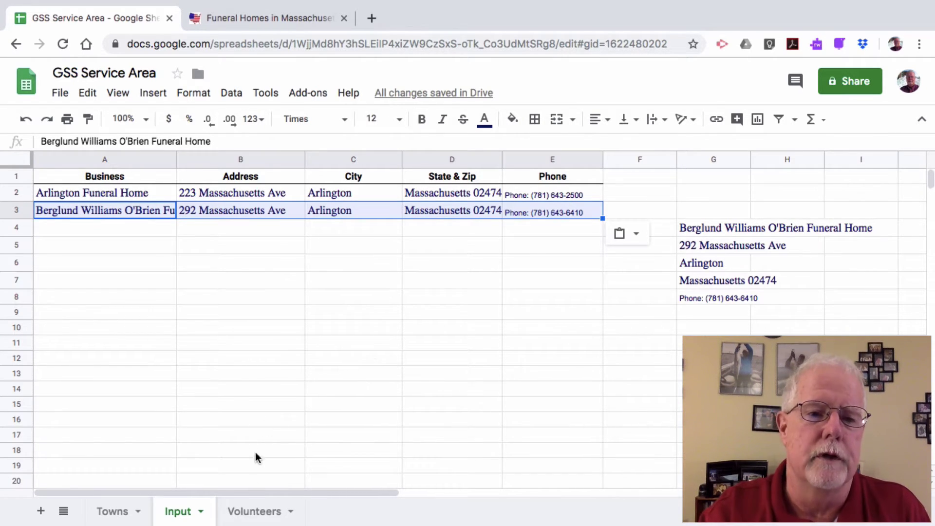
Step: Try widening the Business column to fit the full funeral home name in row 3, and undo the resize
click(275, 404)
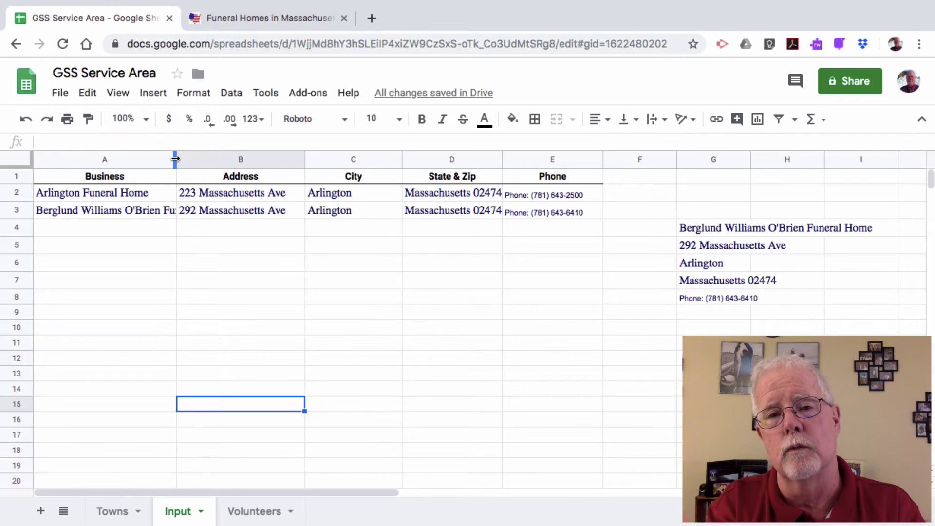
drag(175, 158, 262, 161)
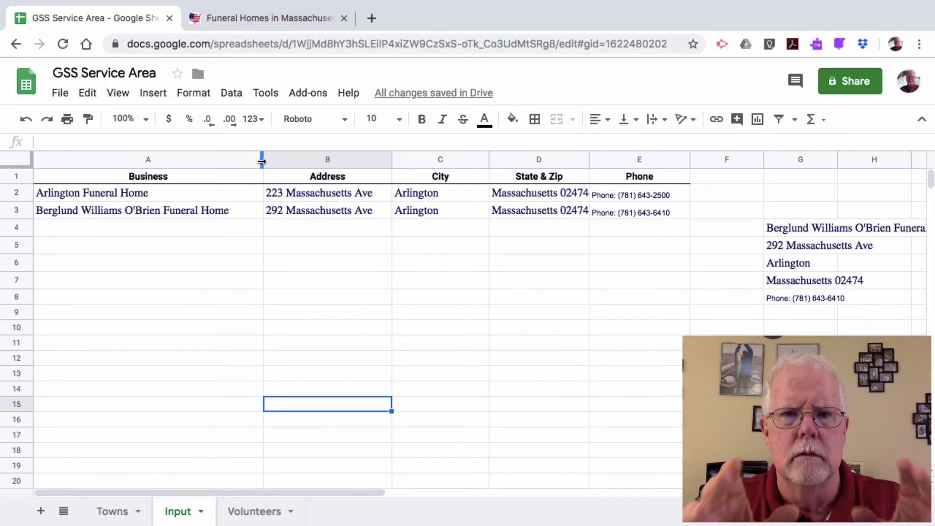
key(super+z)
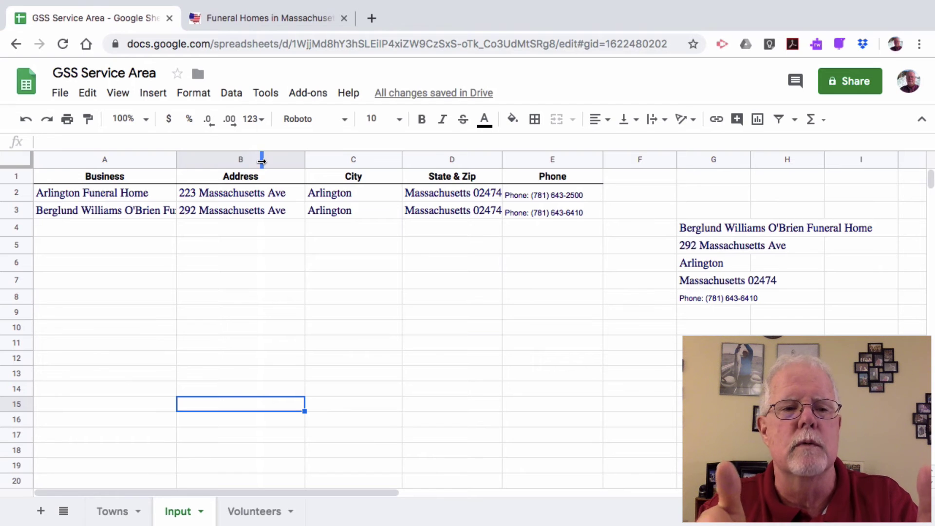
Step: Clear the leftover vertical listing from cells G2:G10 and select cell G4
drag(711, 193, 714, 329)
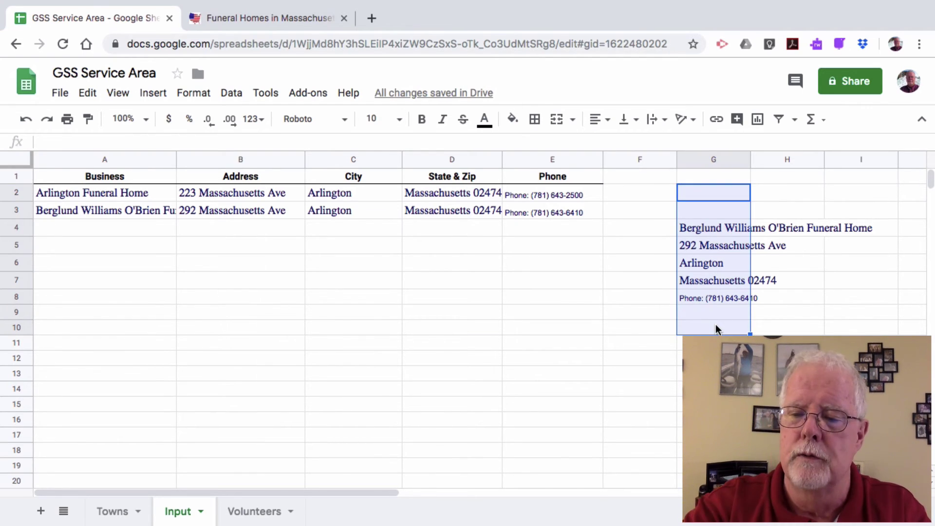
key(Delete)
click(712, 225)
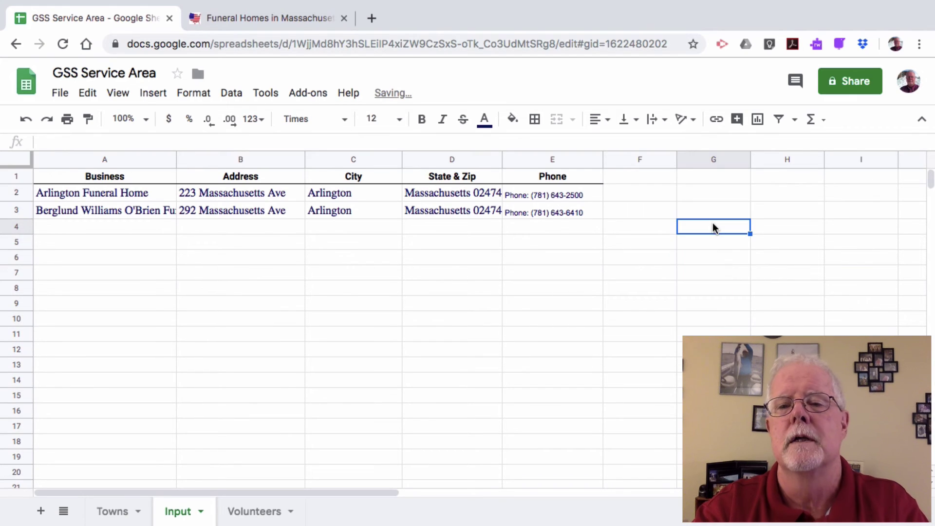